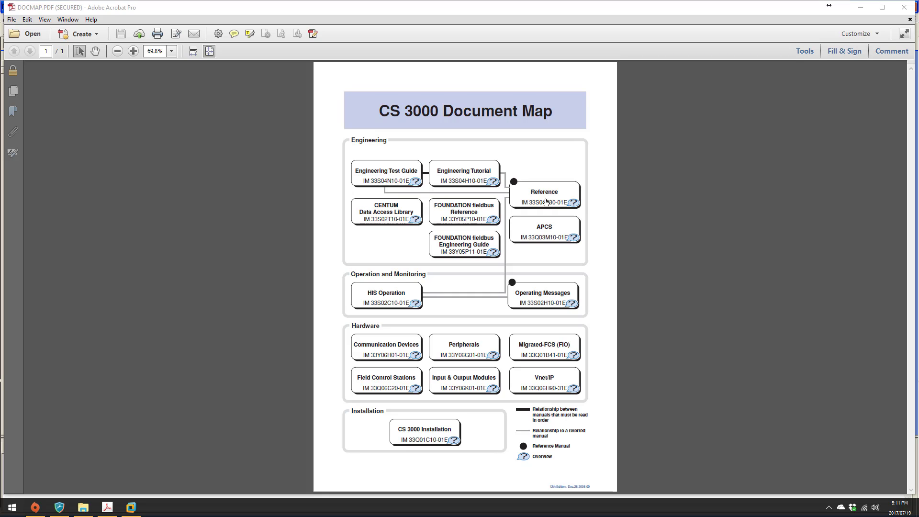
# Open the Part D Function Block Details manual from the CS 3000 Document Map's Reference Map.
pyautogui.click(546, 196)
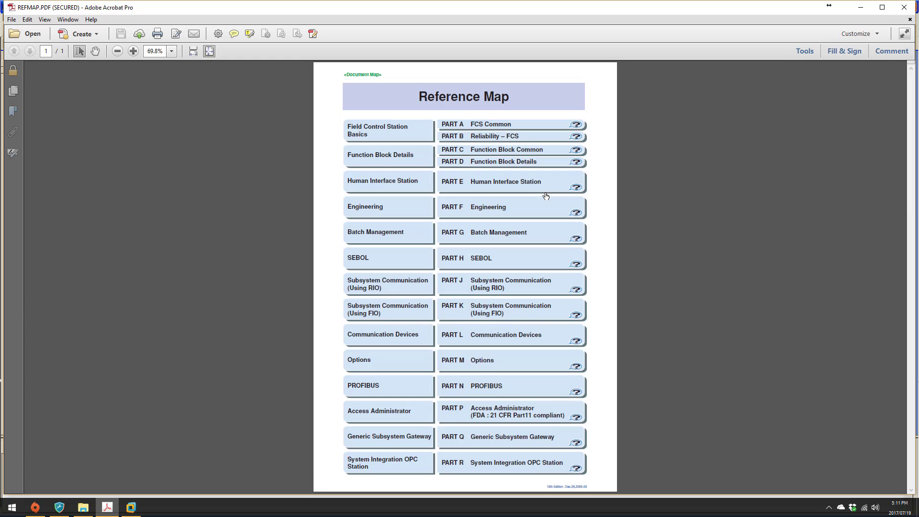
pyautogui.click(510, 129)
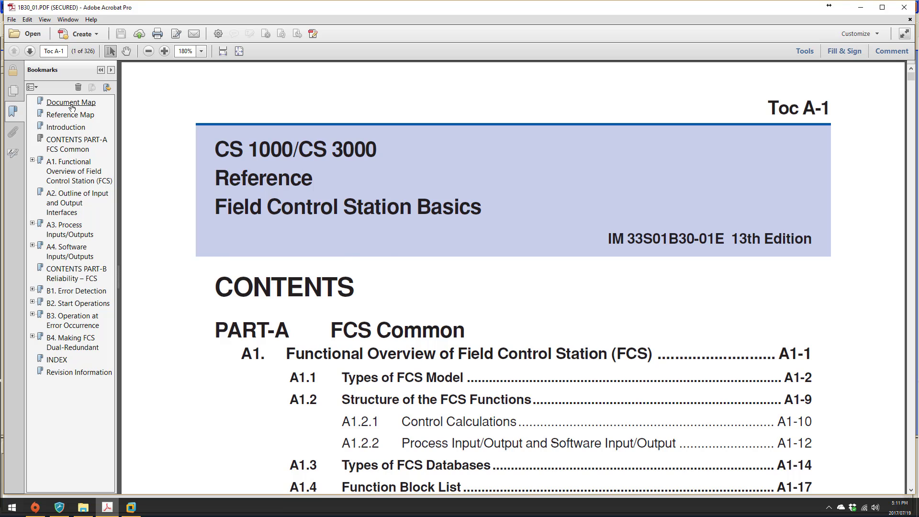
pyautogui.click(71, 104)
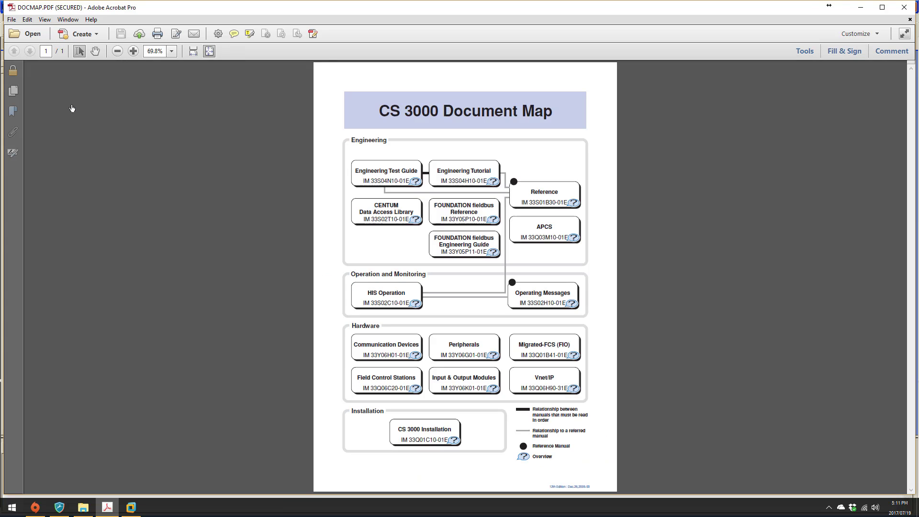
pyautogui.click(551, 199)
pyautogui.click(532, 165)
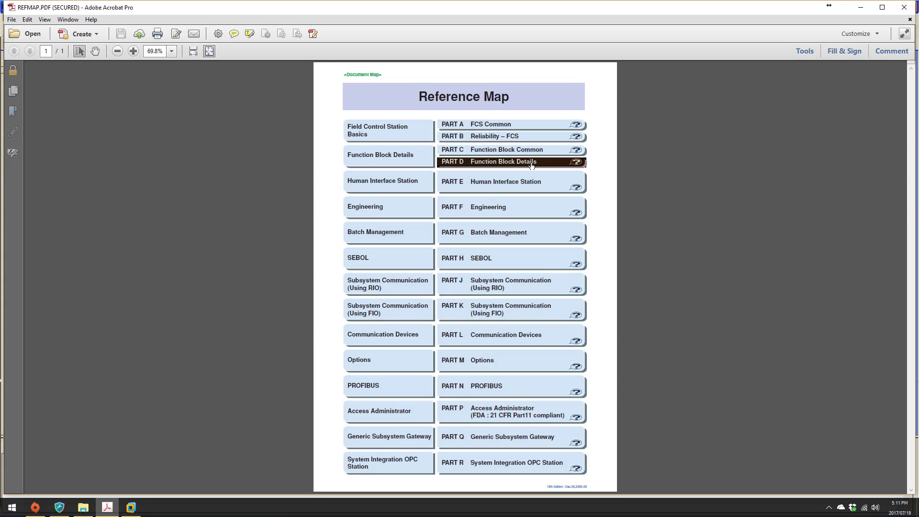
# Jump to D1.5 PID Controller Block and scroll to Types of PID Control Computation on D1-63.
pyautogui.scroll(-2, 482, 262)
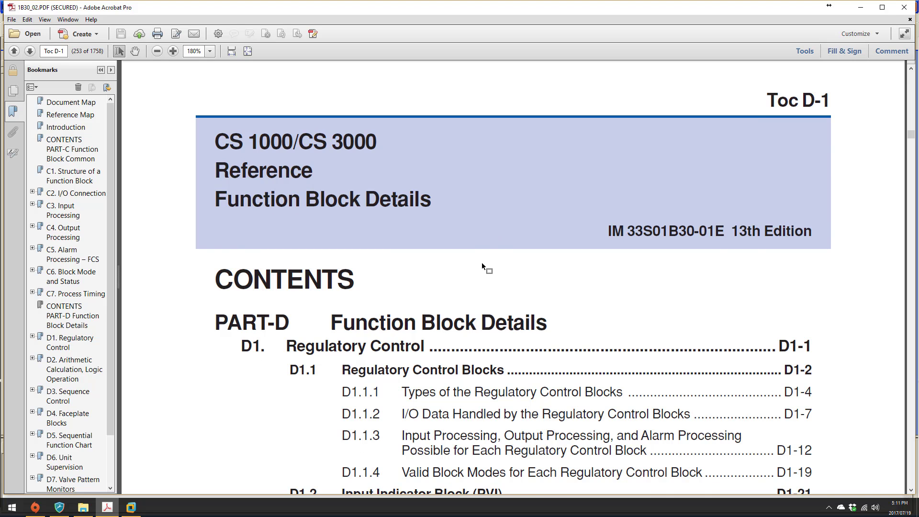
pyautogui.scroll(-2, 482, 263)
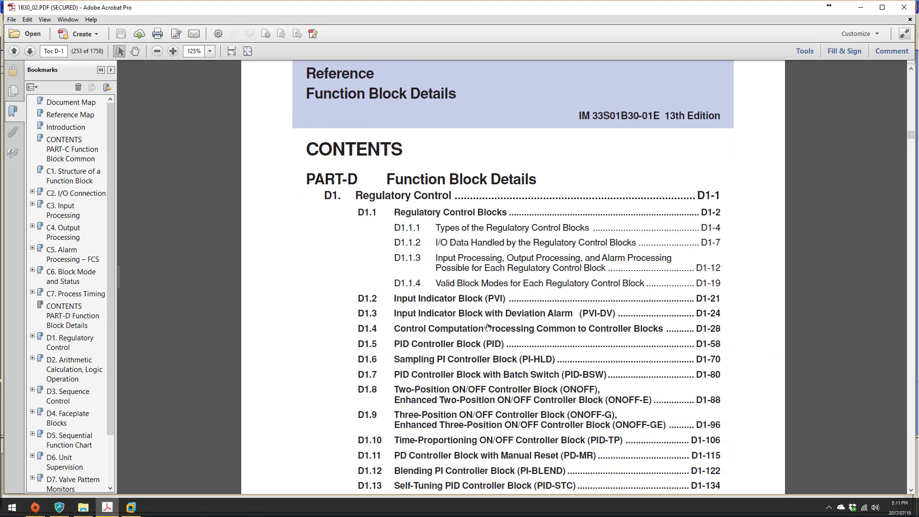
pyautogui.click(461, 348)
pyautogui.scroll(-3, 451, 292)
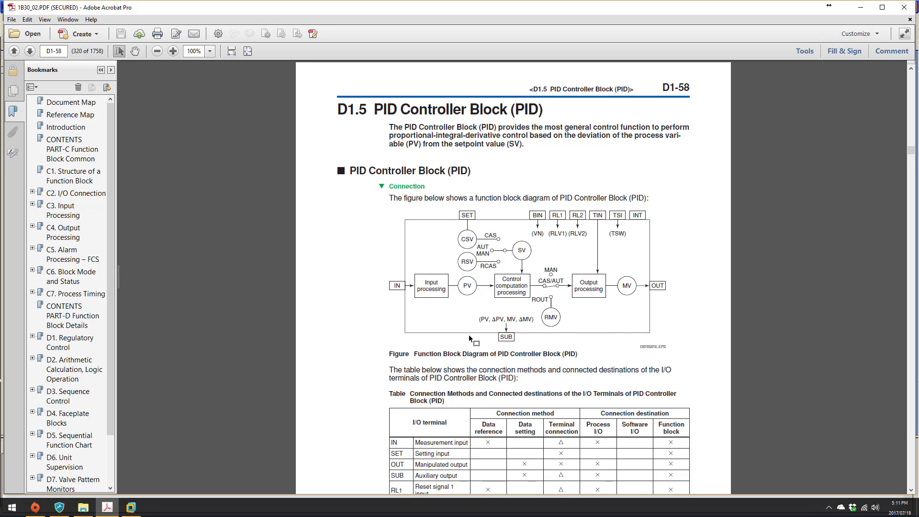
pyautogui.scroll(-20, 425, 350)
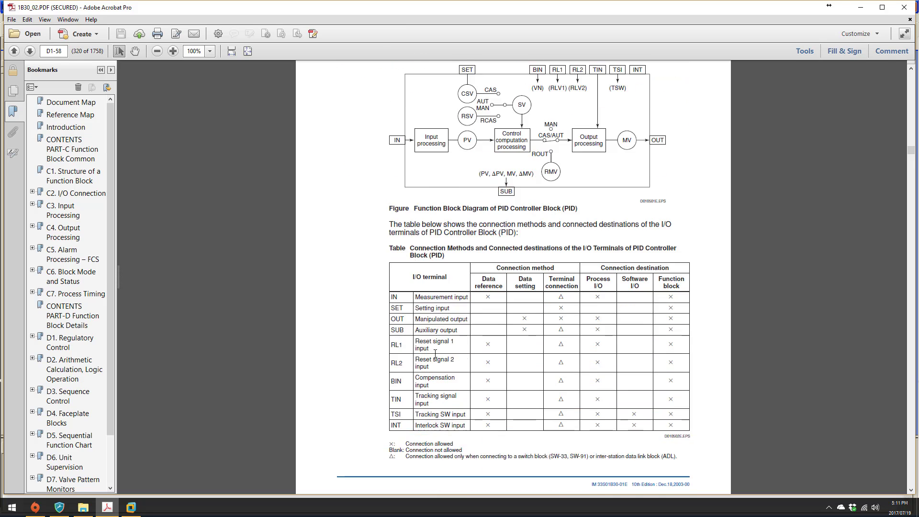
pyautogui.scroll(-20, 439, 365)
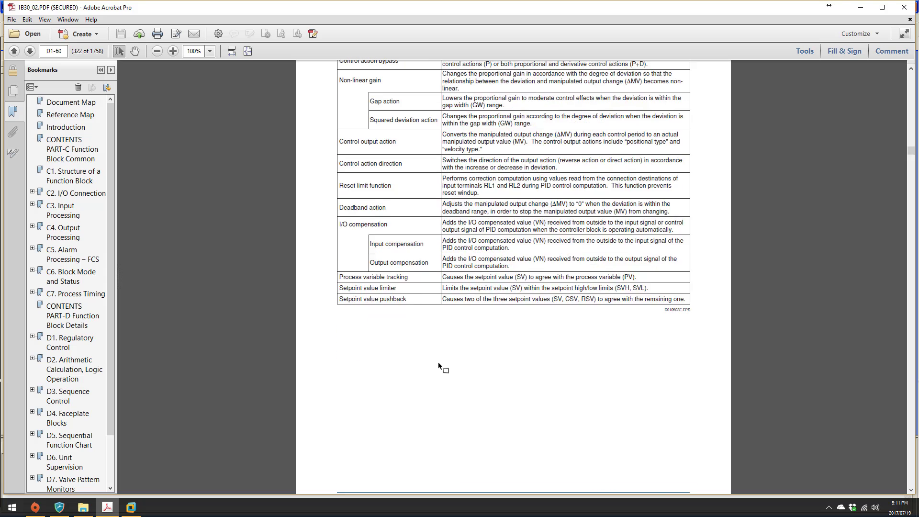
pyautogui.scroll(-20, 439, 364)
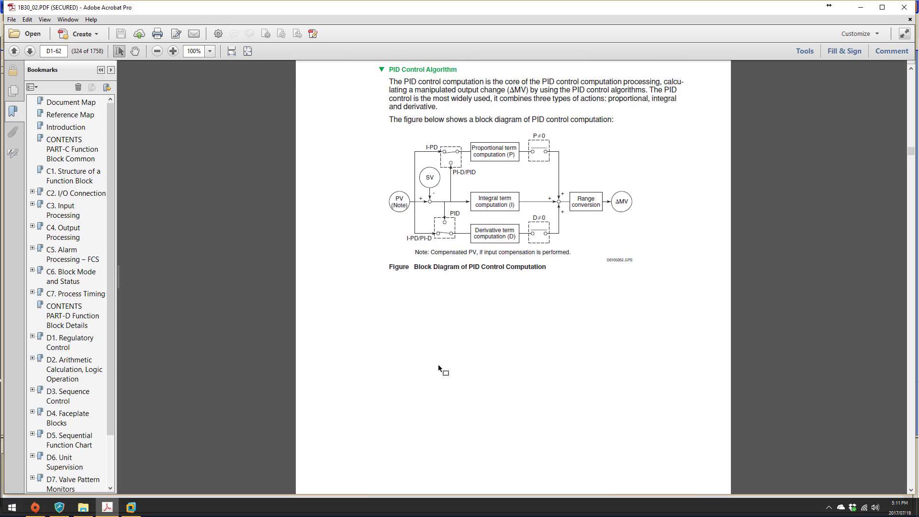
pyautogui.scroll(-1, 461, 399)
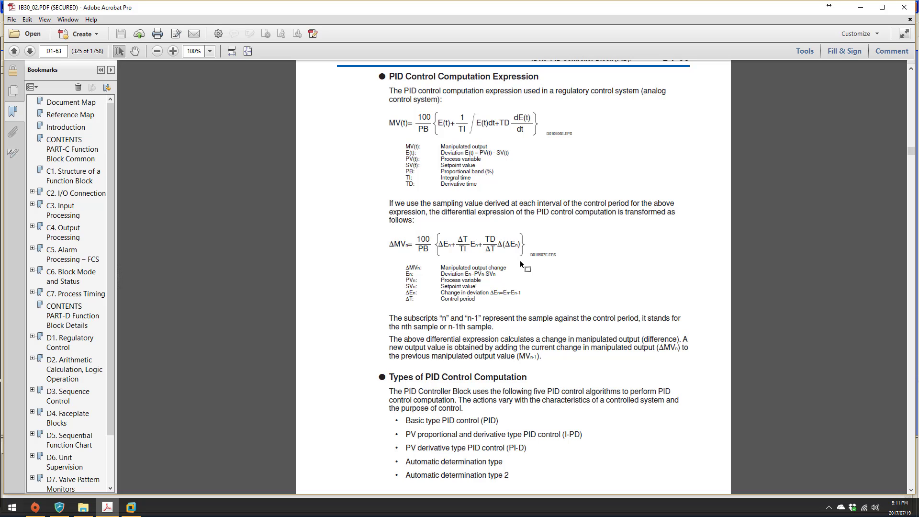
pyautogui.scroll(-4, 510, 302)
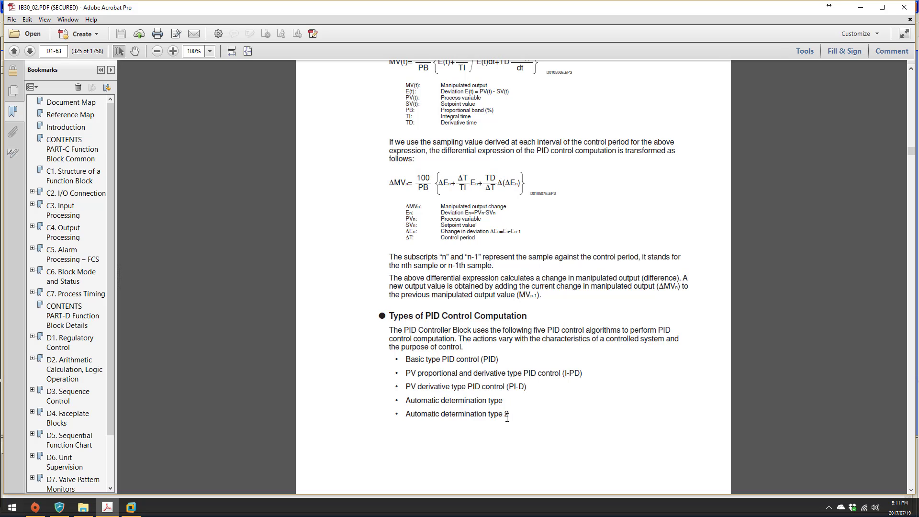
pyautogui.scroll(-5, 518, 410)
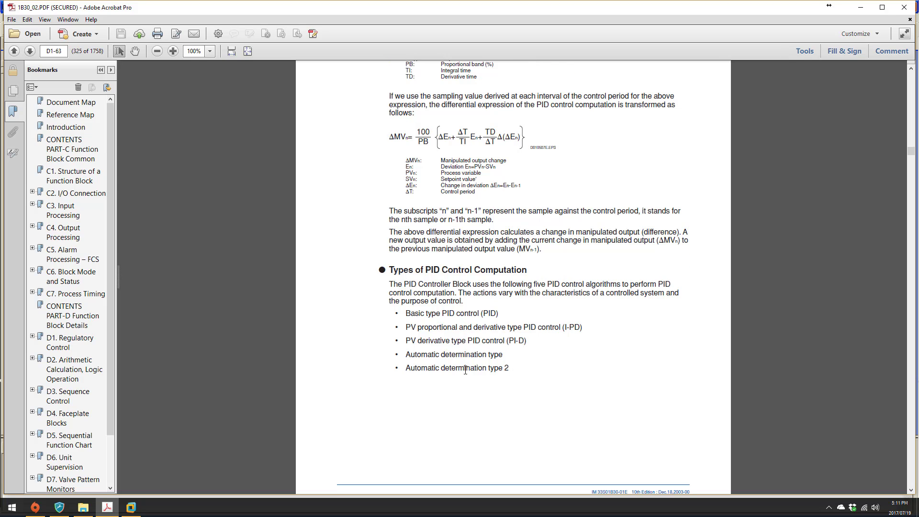
pyautogui.scroll(-3, 473, 341)
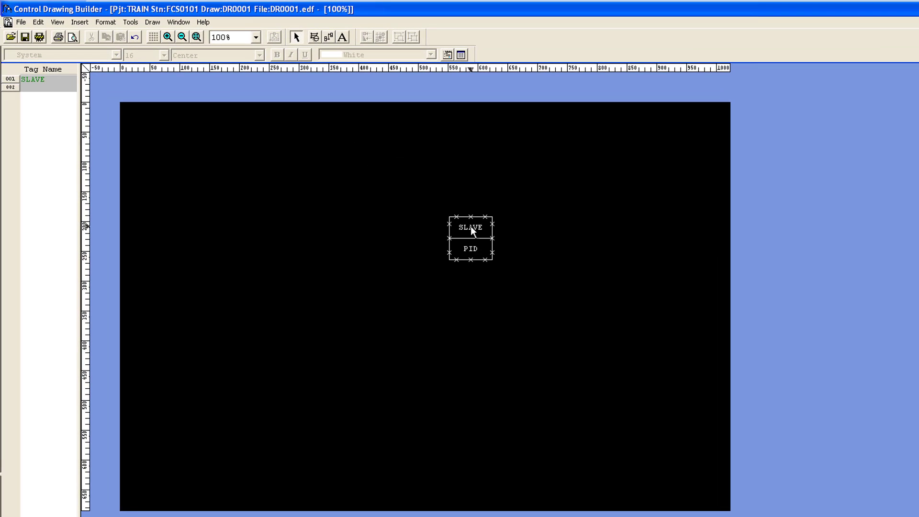
# Open Edit Detail for the SLAVE block and show its Control Calculation tab.
pyautogui.rightClick(471, 226)
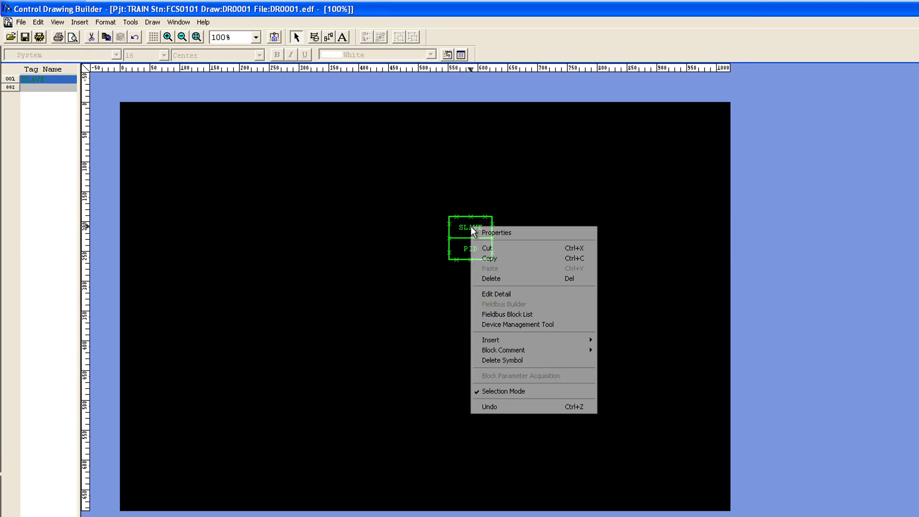
pyautogui.click(517, 293)
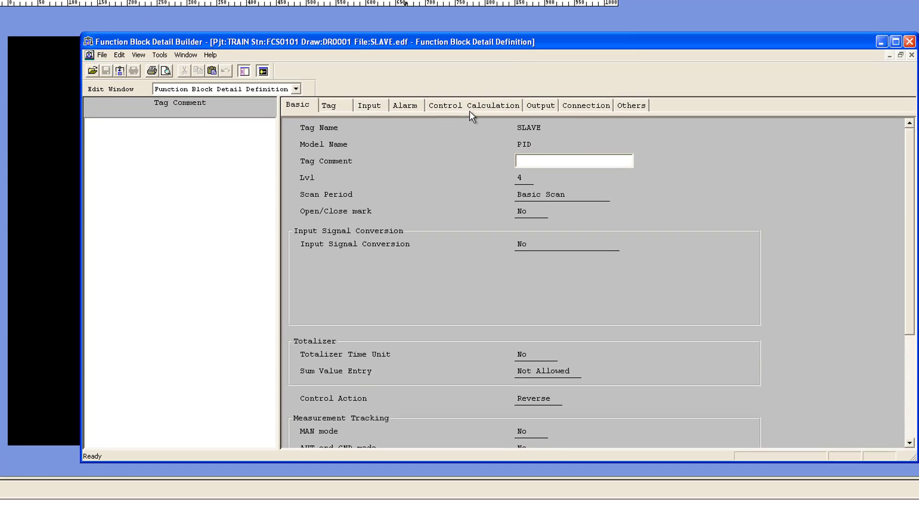
pyautogui.click(578, 171)
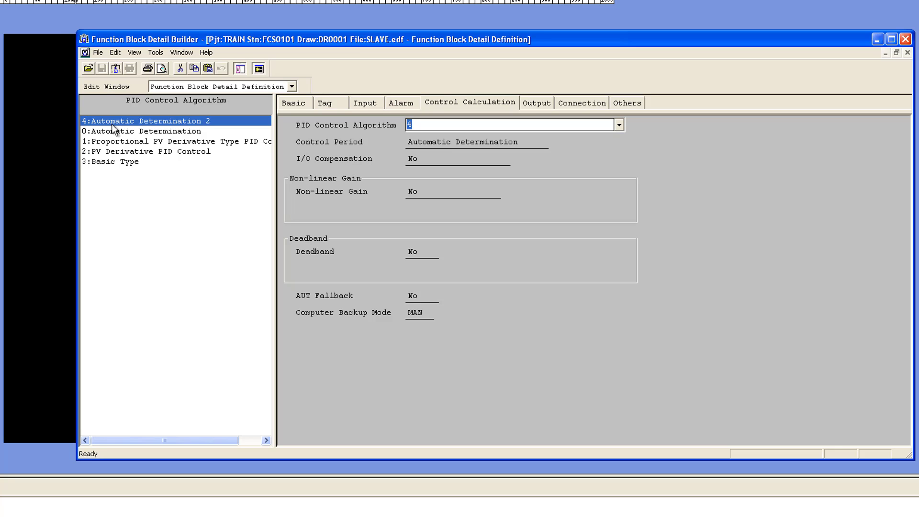
# Set SLAVE's PID Control Algorithm to 2:PV Derivative PID Control, then open the Control Period list.
pyautogui.moveTo(386, 45); pyautogui.dragTo(361, 228)
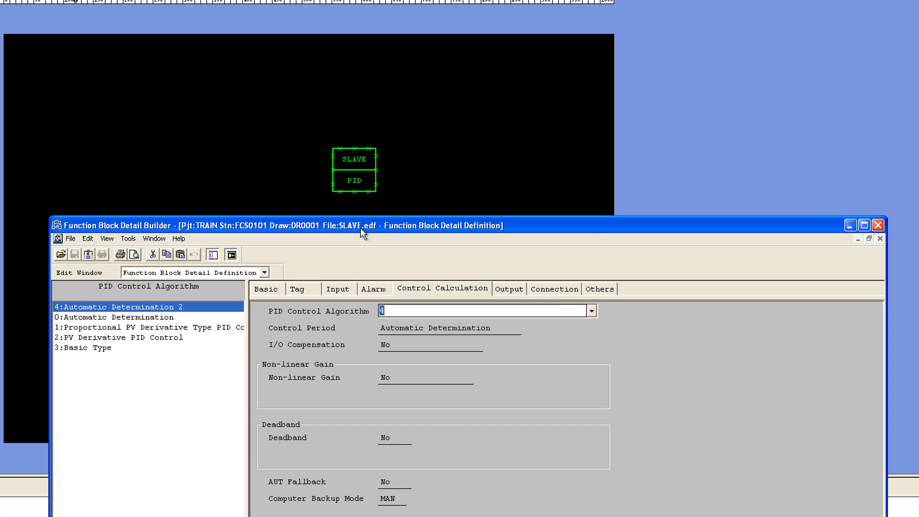
pyautogui.moveTo(361, 228); pyautogui.dragTo(419, 102)
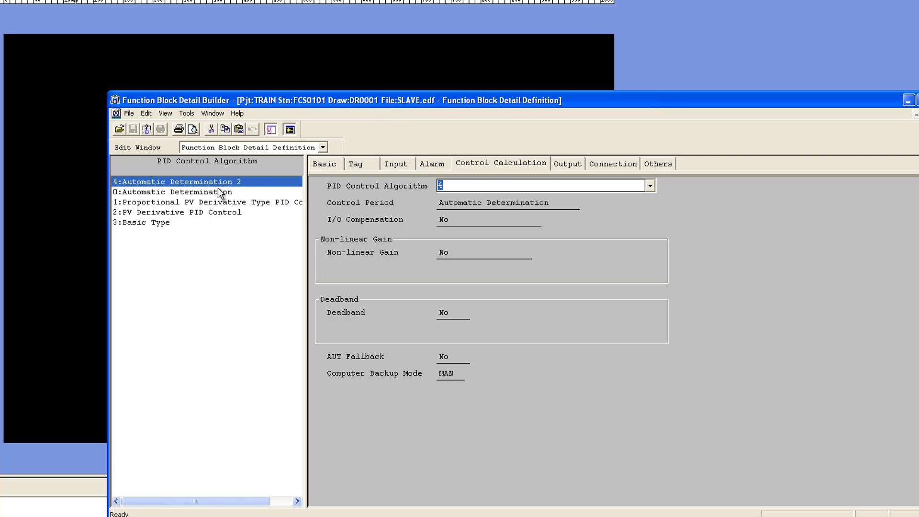
pyautogui.click(213, 213)
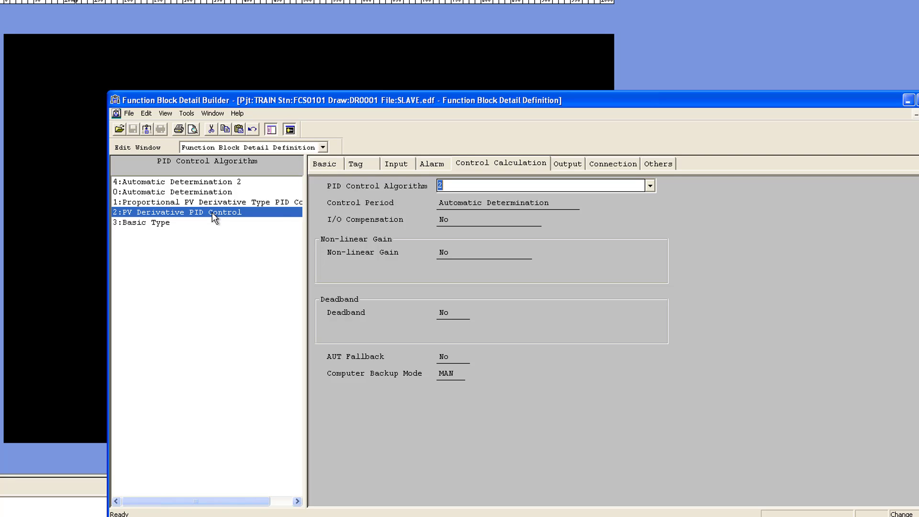
pyautogui.moveTo(307, 210); pyautogui.dragTo(402, 211)
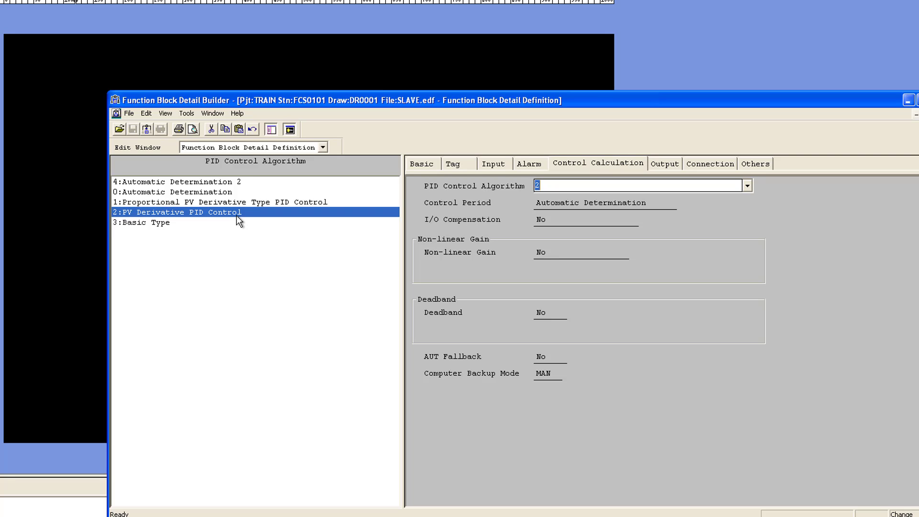
pyautogui.click(221, 183)
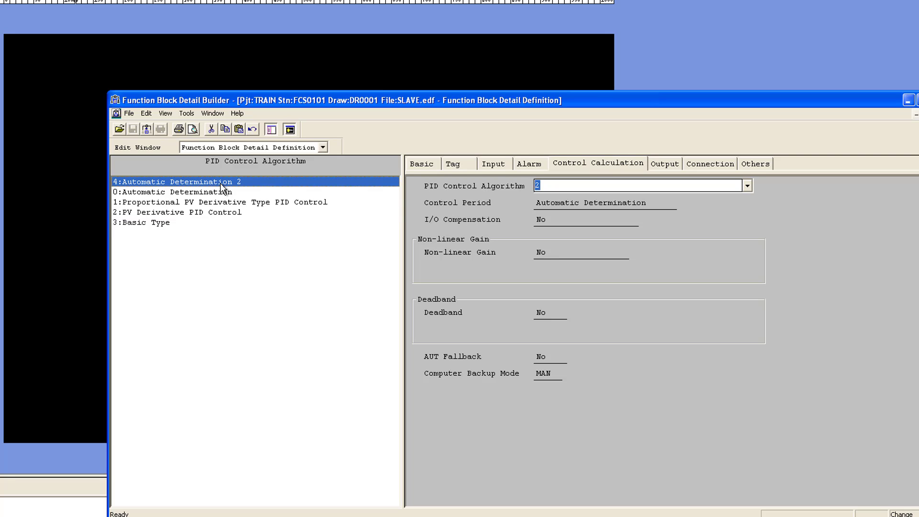
pyautogui.click(208, 212)
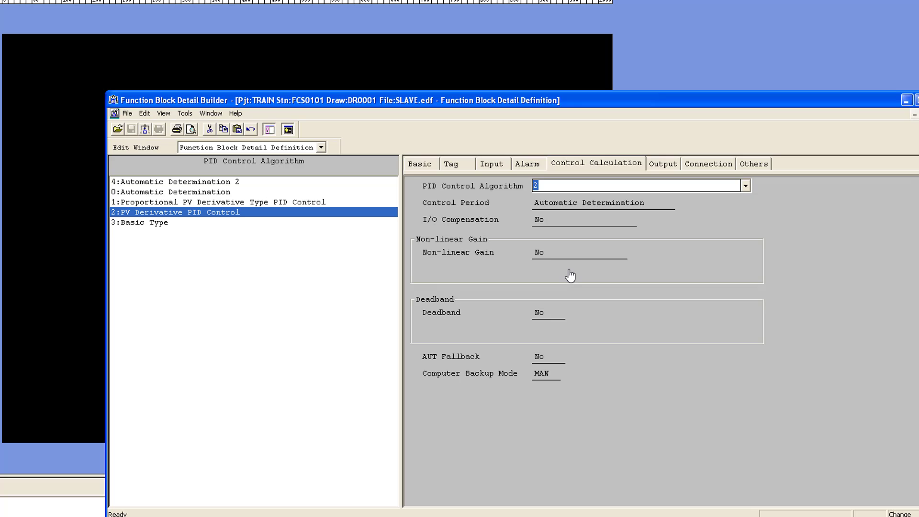
pyautogui.click(563, 206)
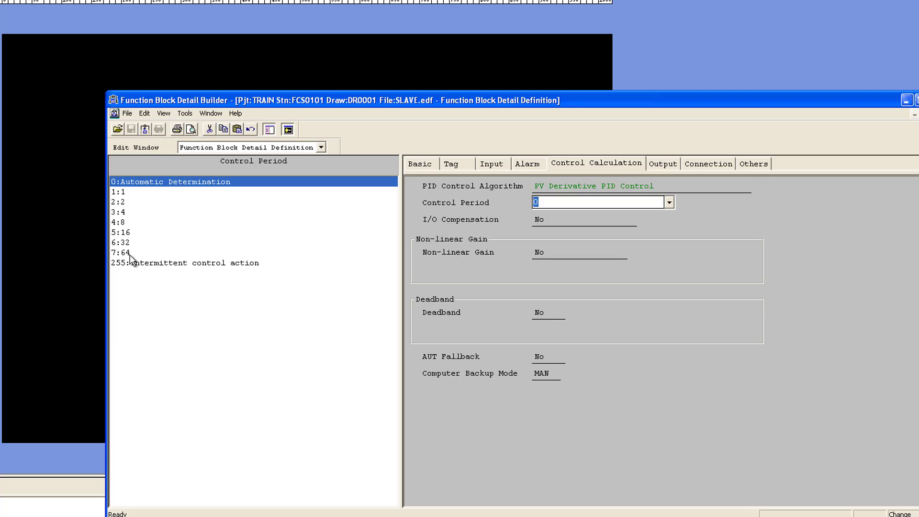
# Move the Function Block Detail Builder window aside to uncover the SLAVE block.
pyautogui.moveTo(381, 109); pyautogui.dragTo(396, 60)
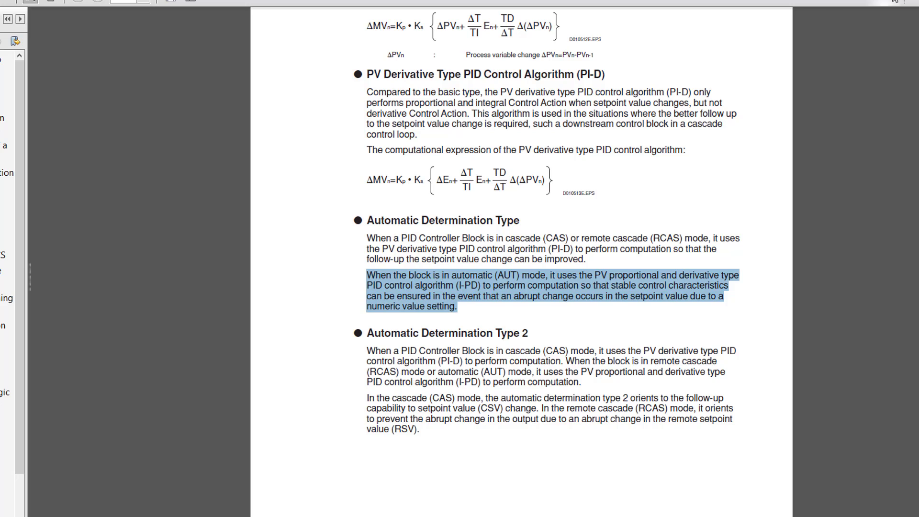
# Search the manual for 'integral' and view its first match.
pyautogui.hotkey('ctrl', 'f')
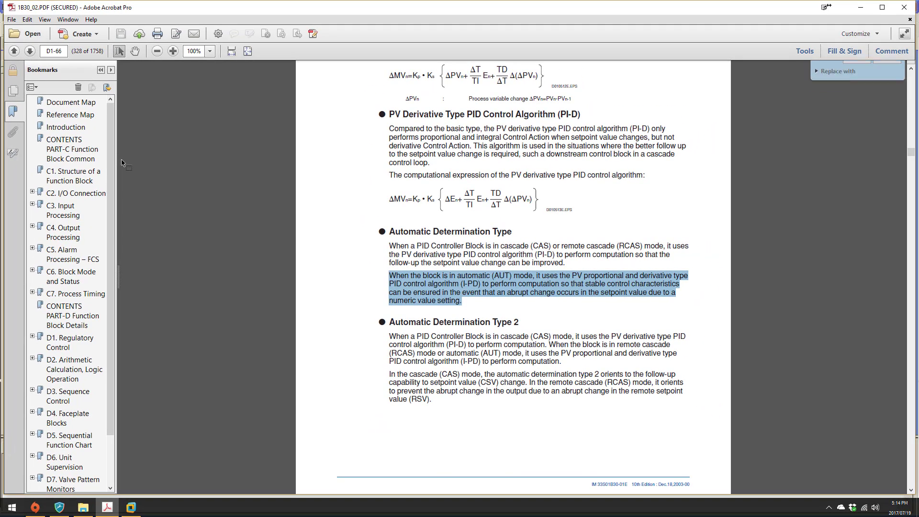
pyautogui.write('integra')
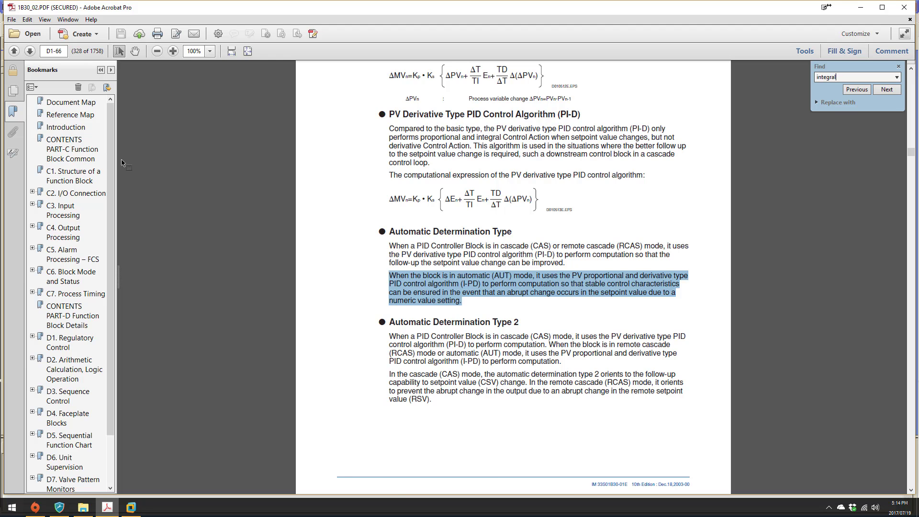
pyautogui.write('l')
pyautogui.press('Return')
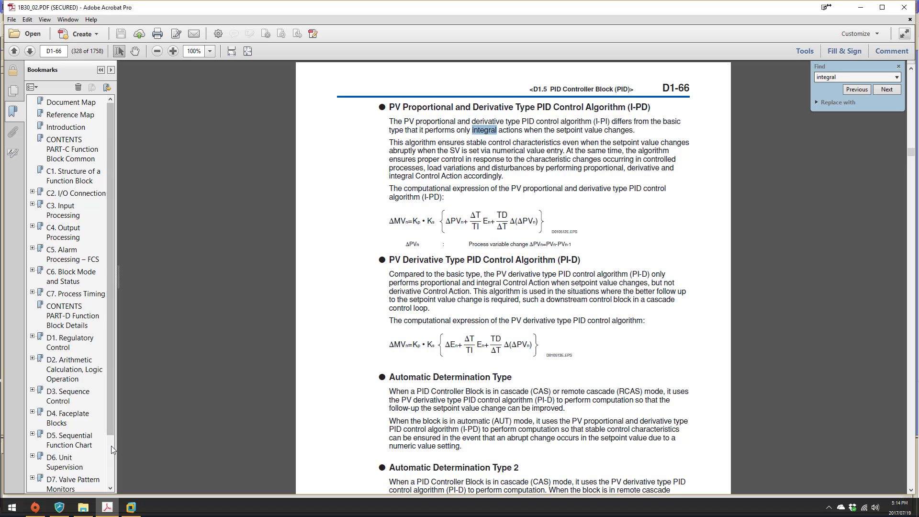
pyautogui.scroll(-2, 111, 446)
pyautogui.scroll(2, 107, 176)
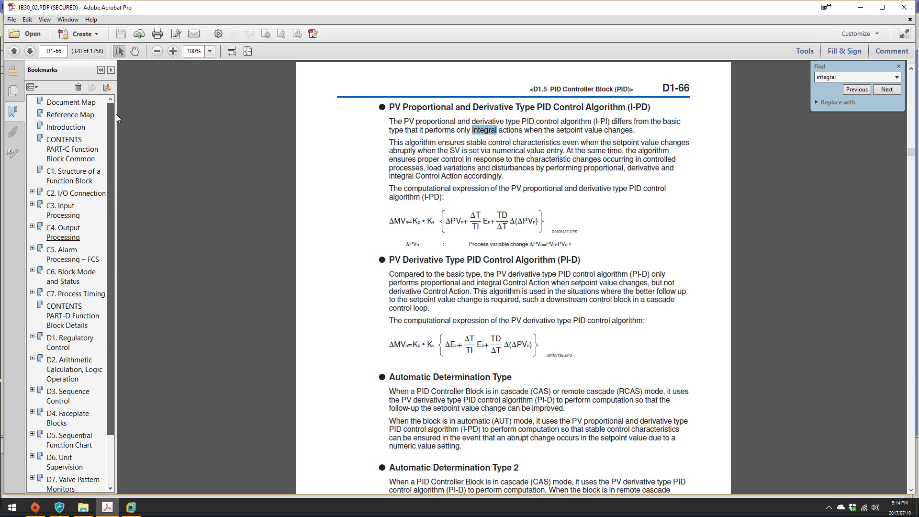
pyautogui.click(73, 177)
# Advance to the next 'integral' match, the control period section on page C7-28.
pyautogui.click(887, 89)
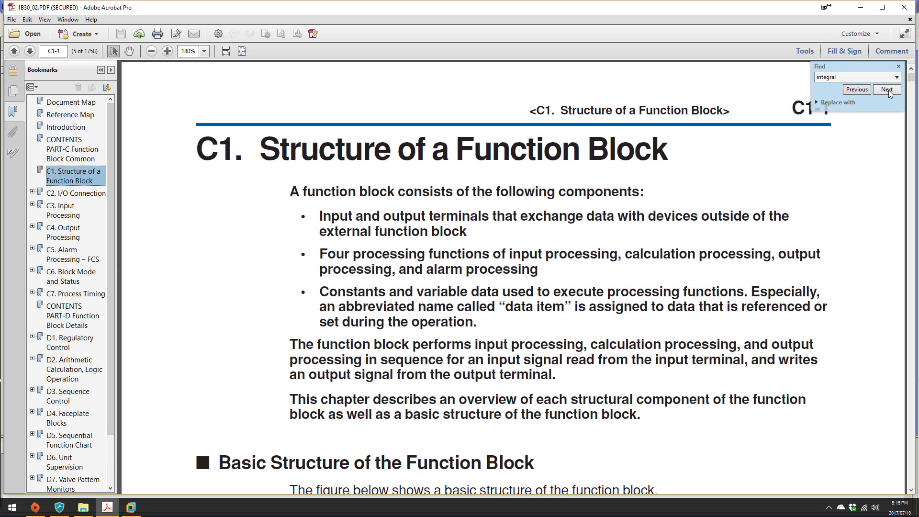
pyautogui.scroll(-3, 508, 264)
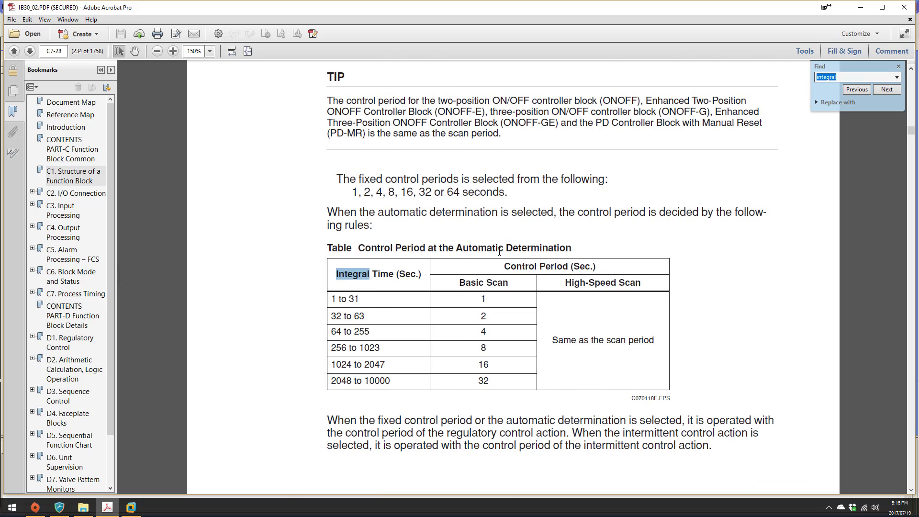
pyautogui.scroll(-1, 530, 230)
pyautogui.scroll(6, 531, 231)
pyautogui.scroll(-5, 534, 230)
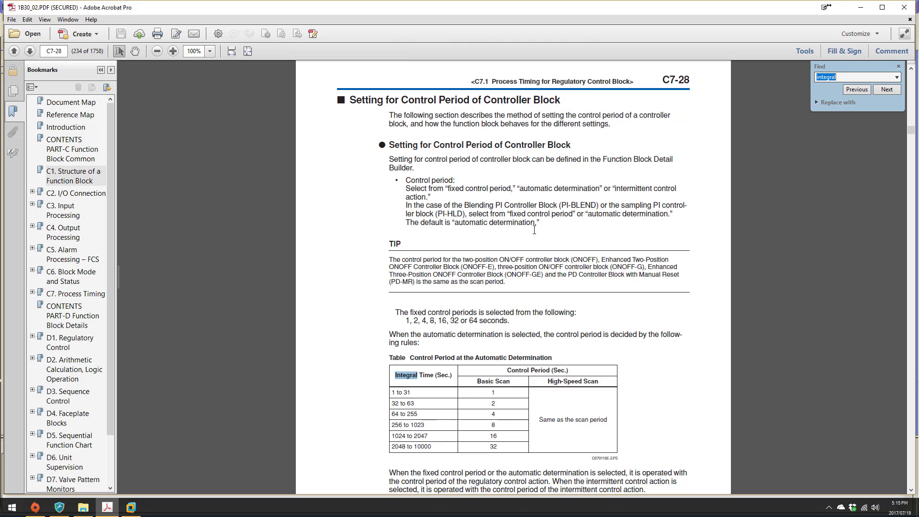
pyautogui.scroll(-1, 534, 282)
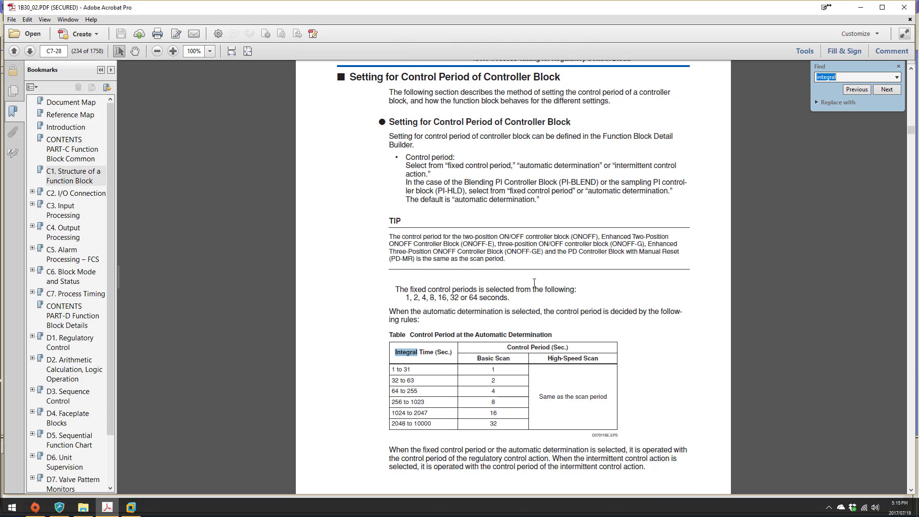
pyautogui.click(590, 298)
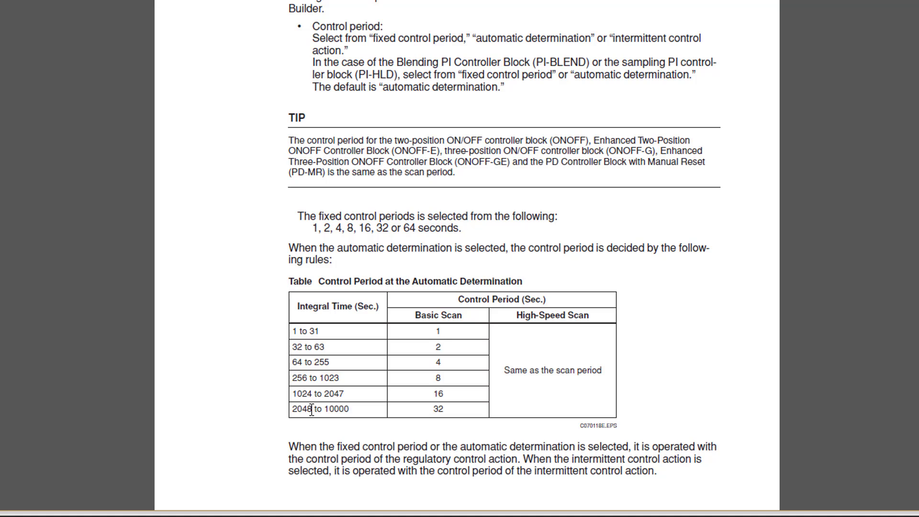
# Select cells in the automatic-determination table, including the 32-second period for the longest integral times.
pyautogui.moveTo(447, 409); pyautogui.dragTo(430, 410)
pyautogui.moveTo(450, 408)
pyautogui.mouseDown()
pyautogui.moveTo(437, 335)
pyautogui.moveTo(449, 408)
pyautogui.mouseUp()
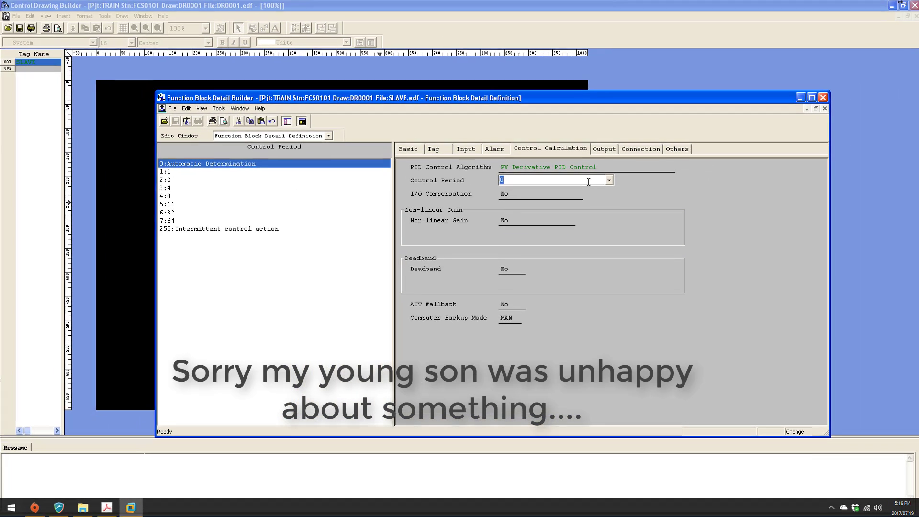
# Apply 1:1 as SLAVE's Control Period and move the builder window to uncover the block.
pyautogui.click(171, 173)
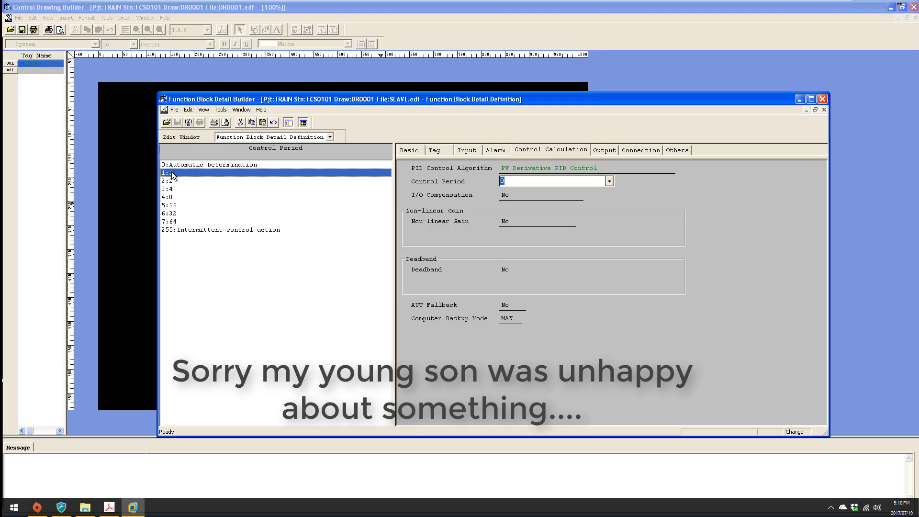
pyautogui.doubleClick(176, 174)
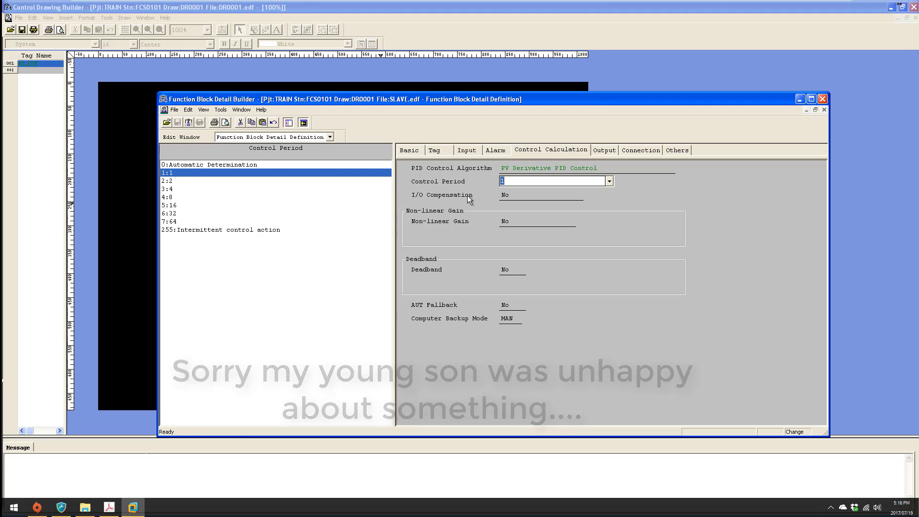
pyautogui.moveTo(456, 103); pyautogui.dragTo(413, 85)
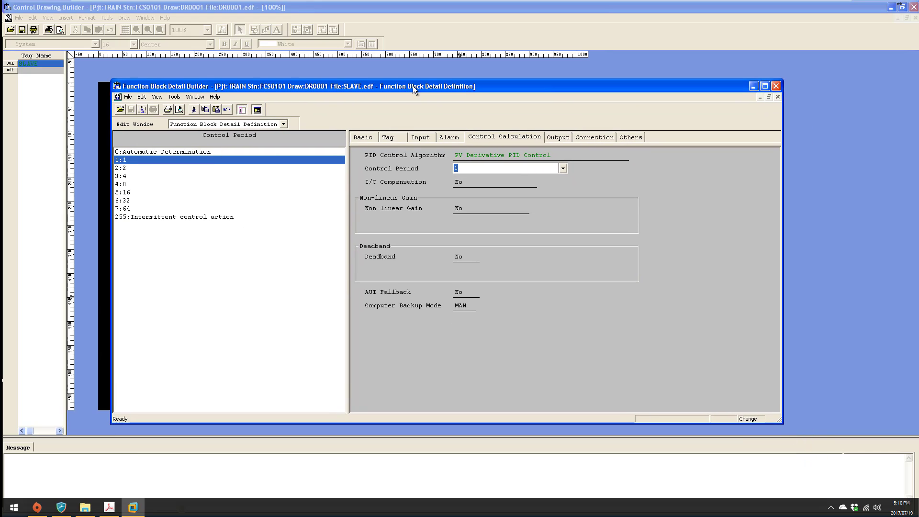